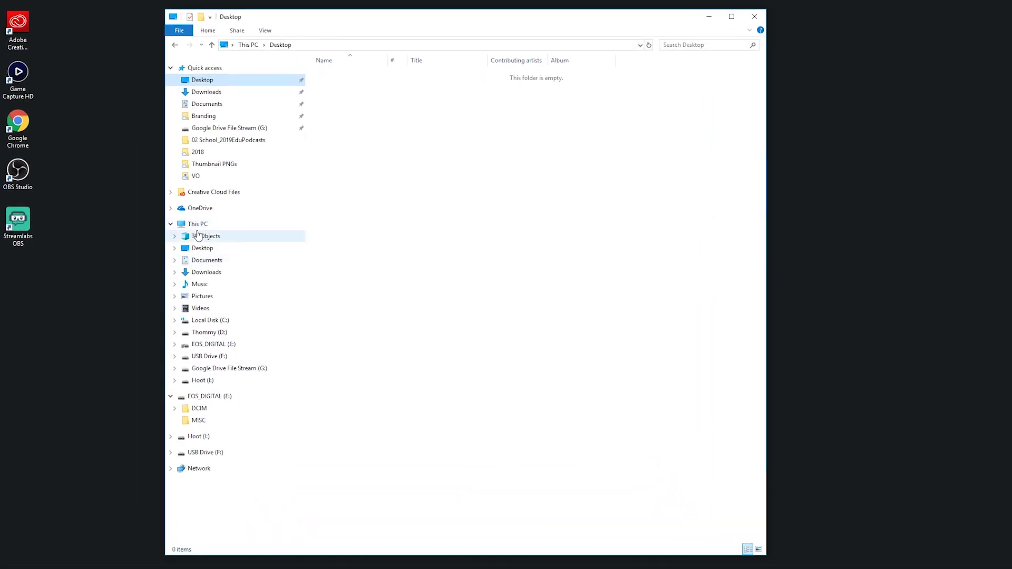
Go to Documents and bring up the New submenu to add a folder there
click(207, 260)
right_click(368, 144)
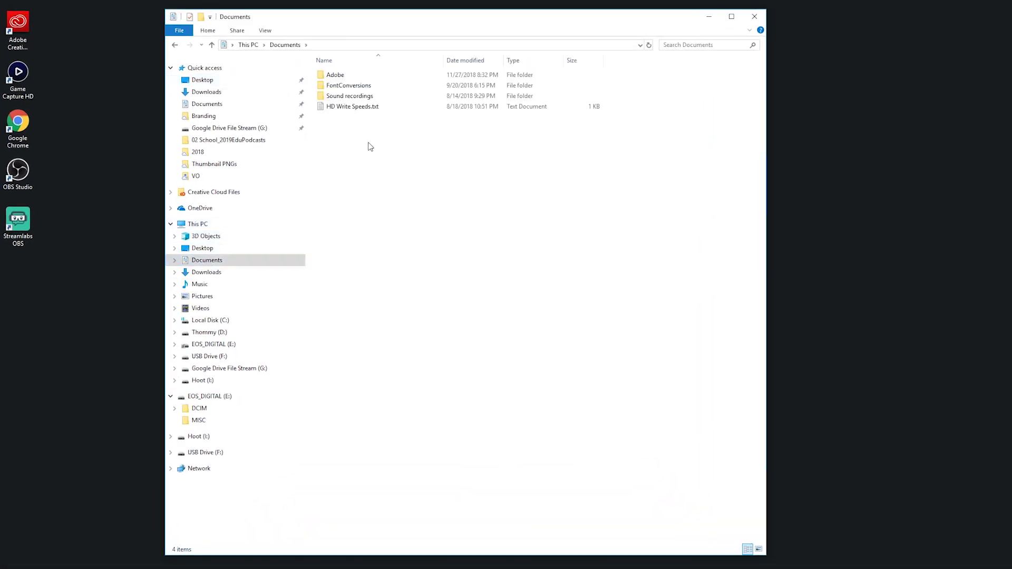
mouse_move(429, 267)
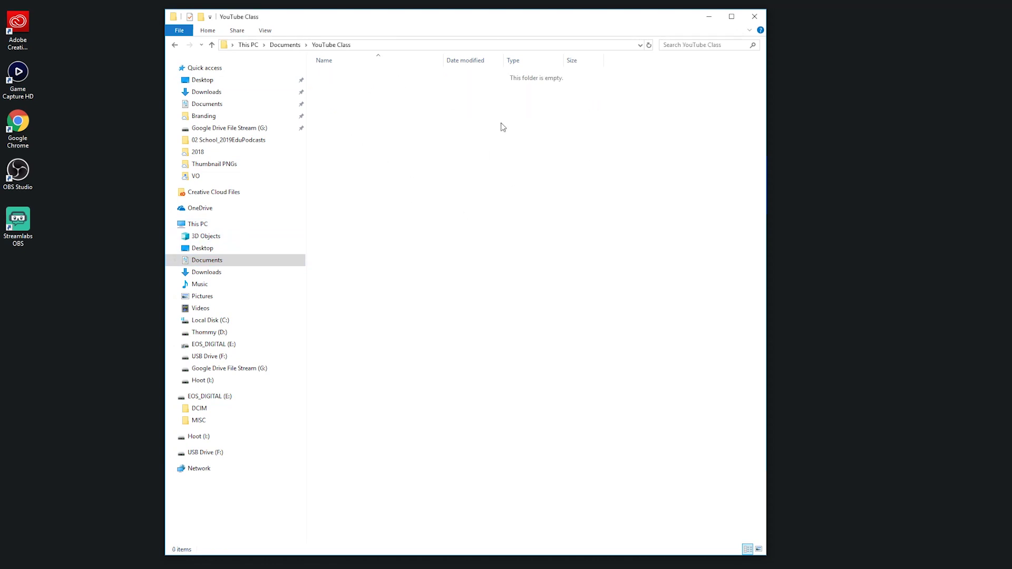
Create a subfolder named HowToEdit inside the YouTube Class folder
right_click(364, 131)
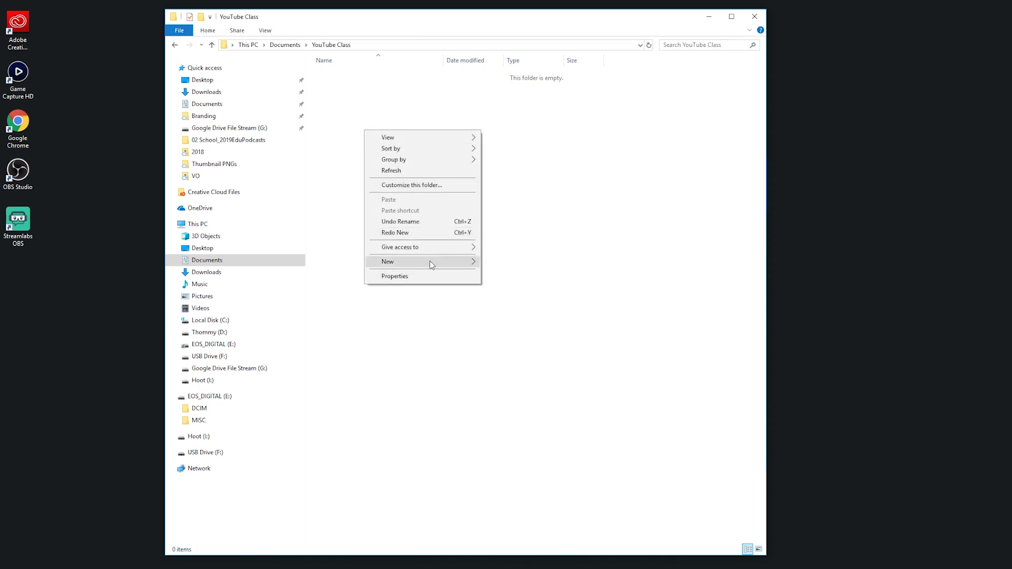
mouse_move(429, 262)
click(331, 60)
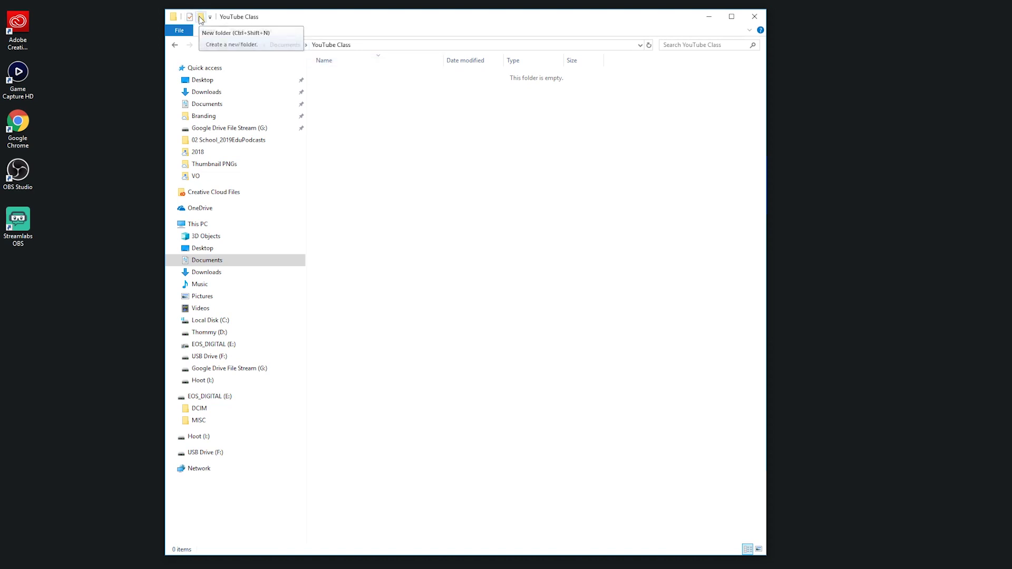
click(201, 18)
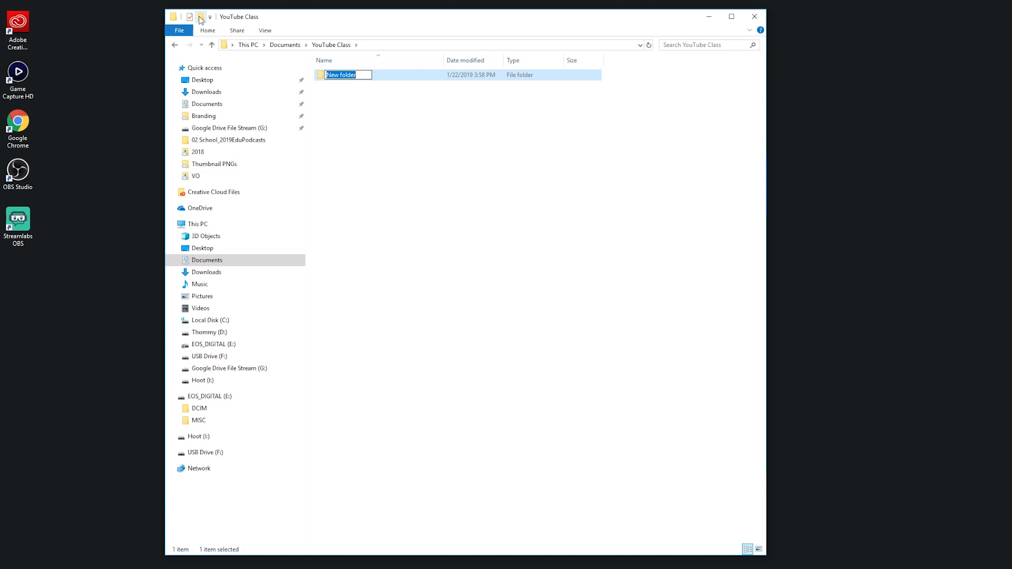
text(HowToEdit)
key(Return)
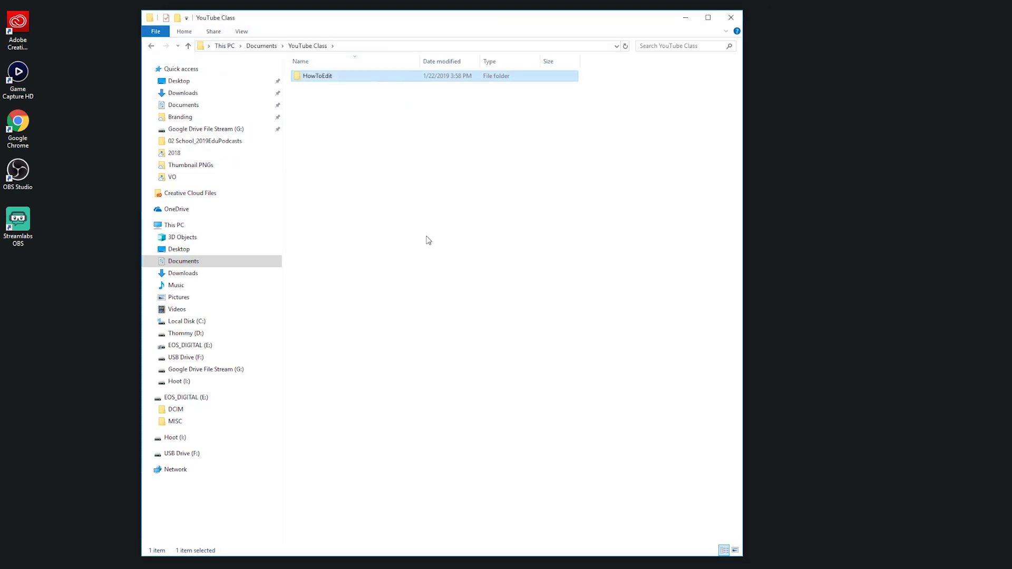
click(157, 34)
Open HowToEdit in a second window to the right, then browse to the camera card's DCIM folder
mouse_move(174, 49)
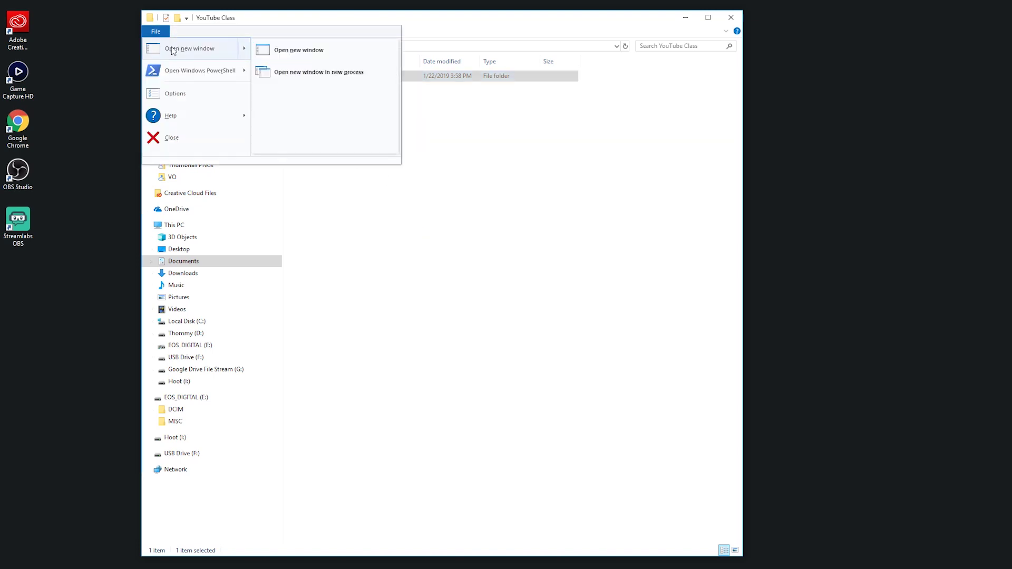
click(290, 50)
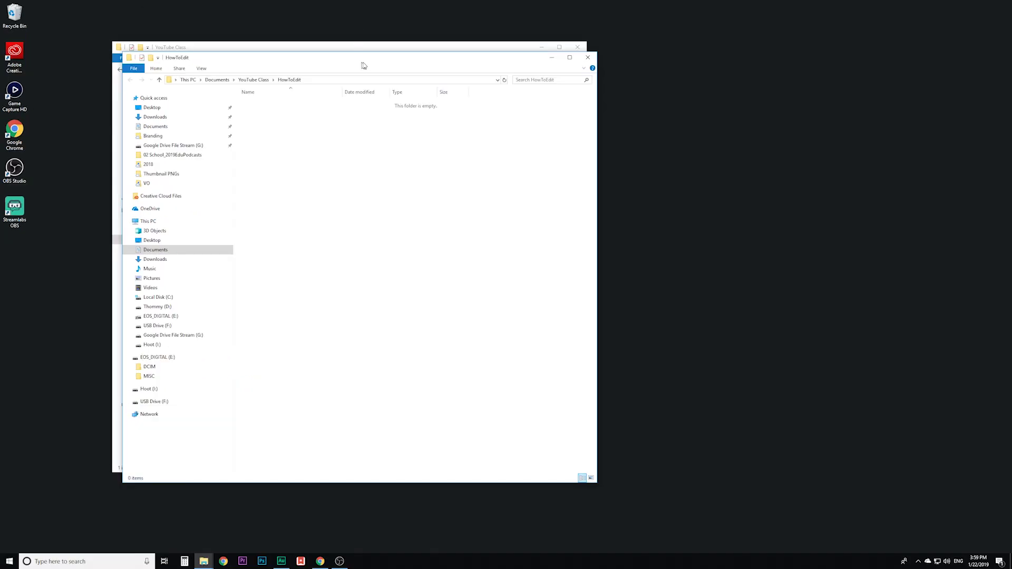
drag(458, 36, 740, 34)
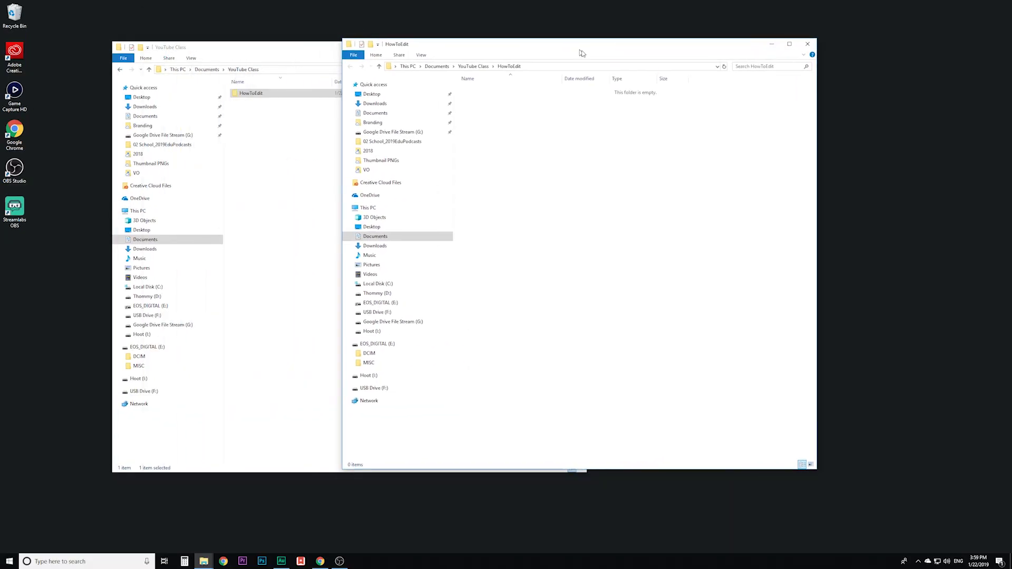
drag(582, 53, 741, 53)
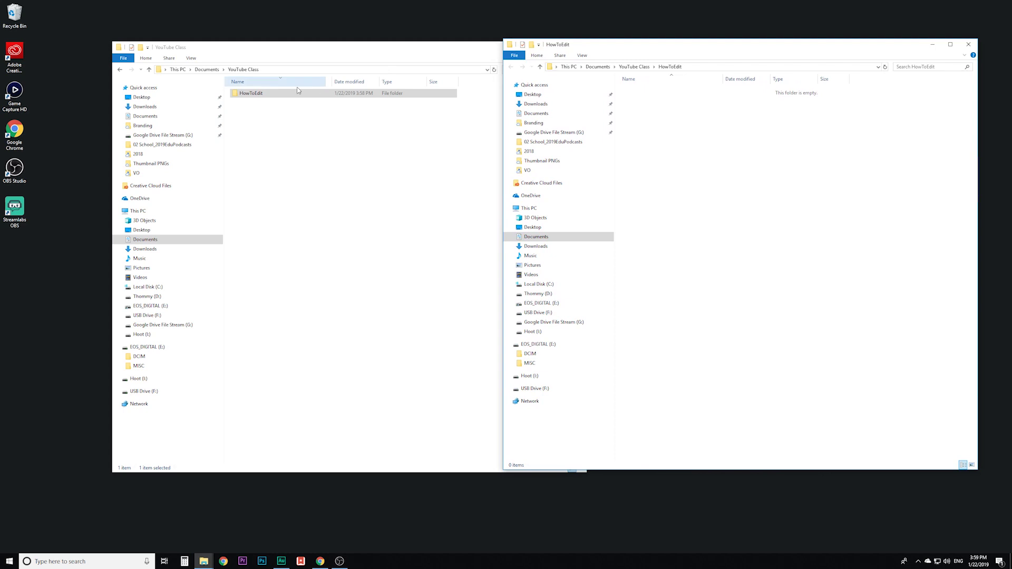
click(531, 357)
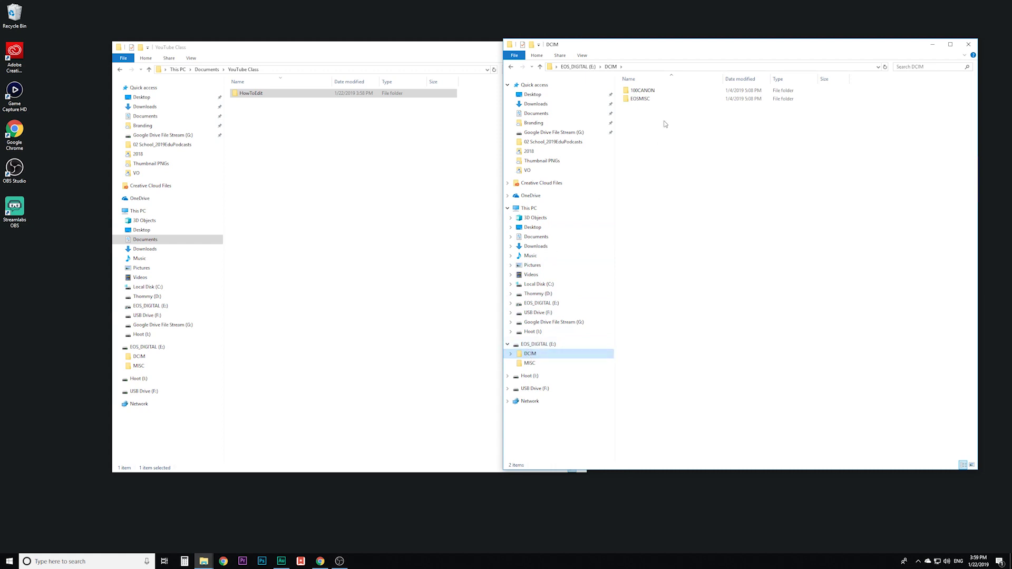
Copy MVI_9677, MVI_9678 and MVI_9679.MOV from 100CANON into HowToEdit, then launch Premiere Pro
double_click(638, 91)
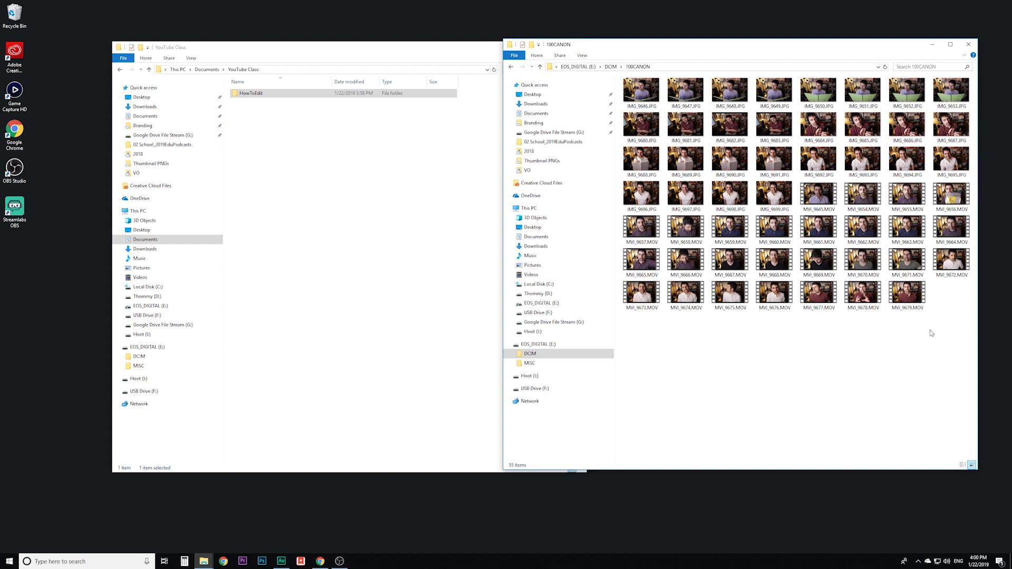
drag(930, 332, 823, 296)
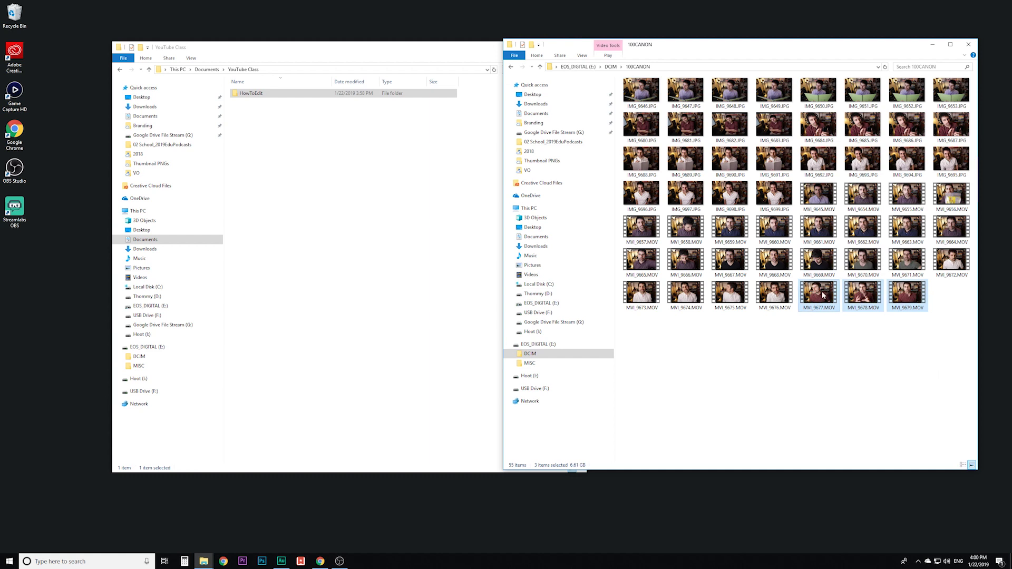
drag(937, 333, 247, 94)
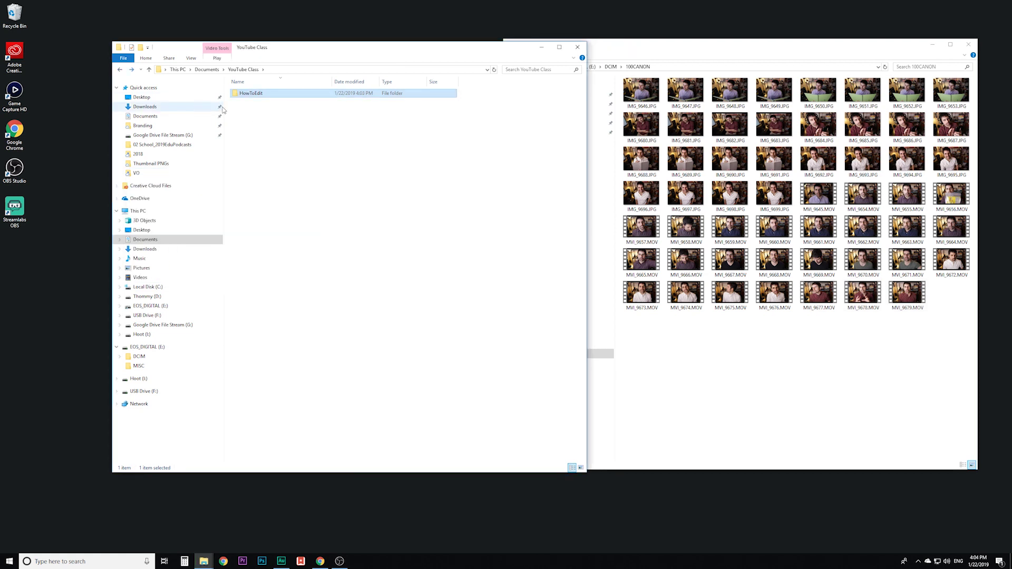
double_click(241, 95)
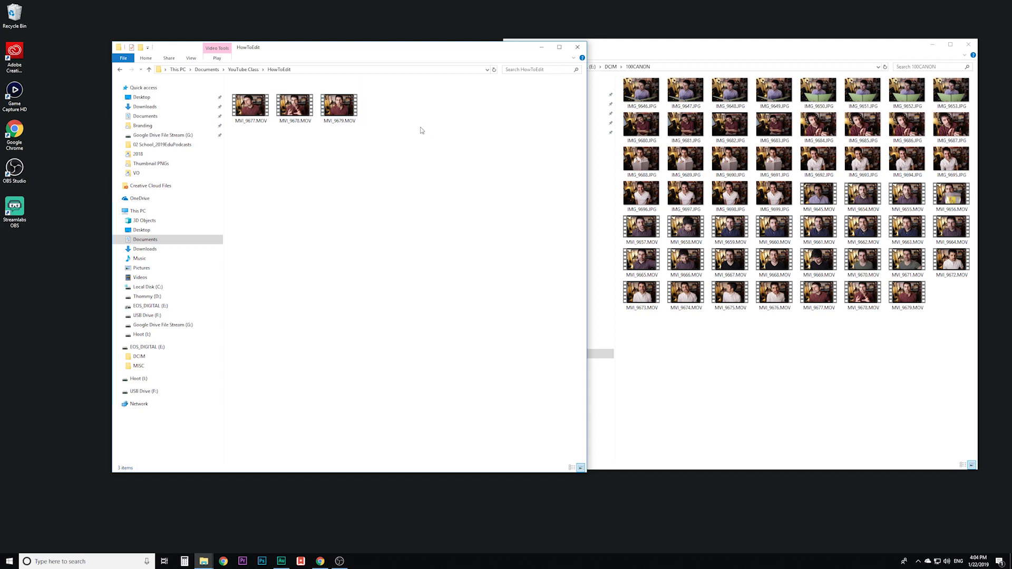
click(244, 560)
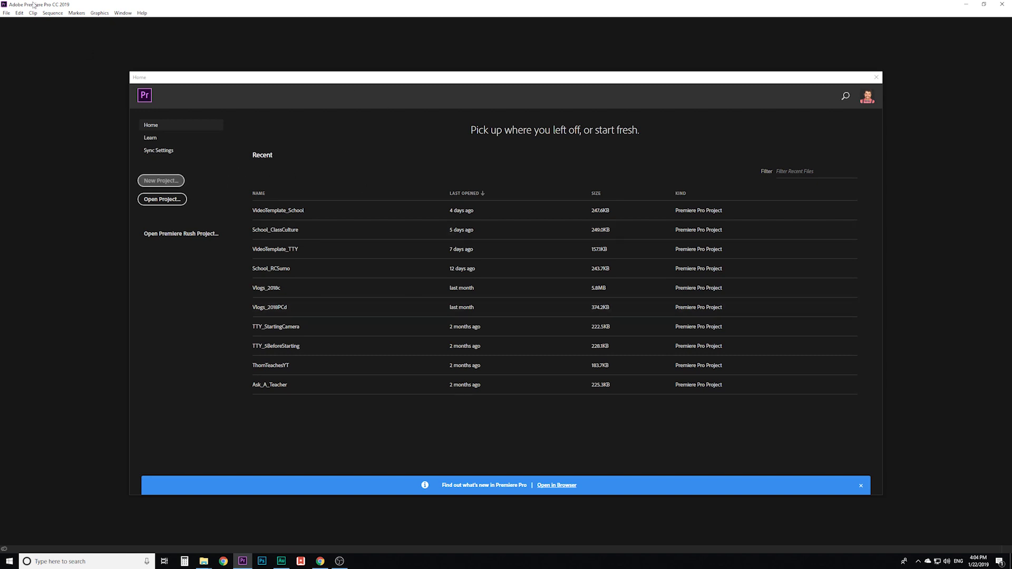
Start a new project from the Home screen and name it HowToEdit
click(6, 12)
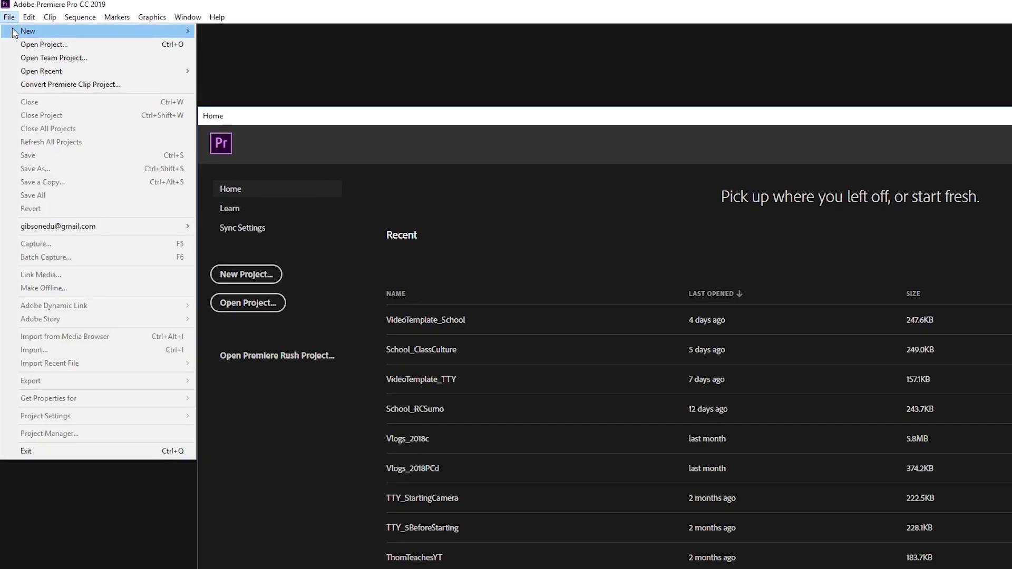
mouse_move(10, 24)
click(498, 194)
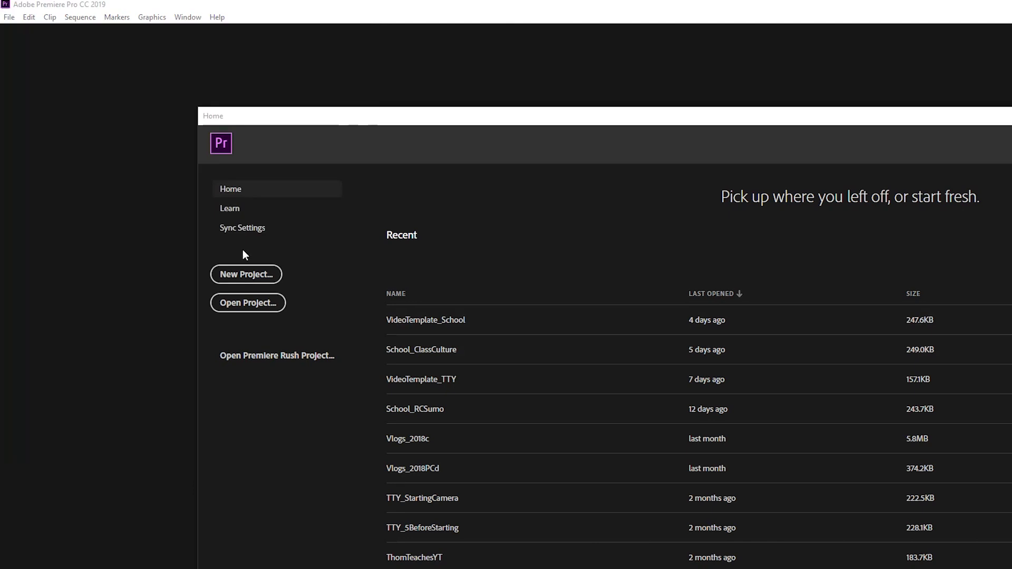
click(248, 285)
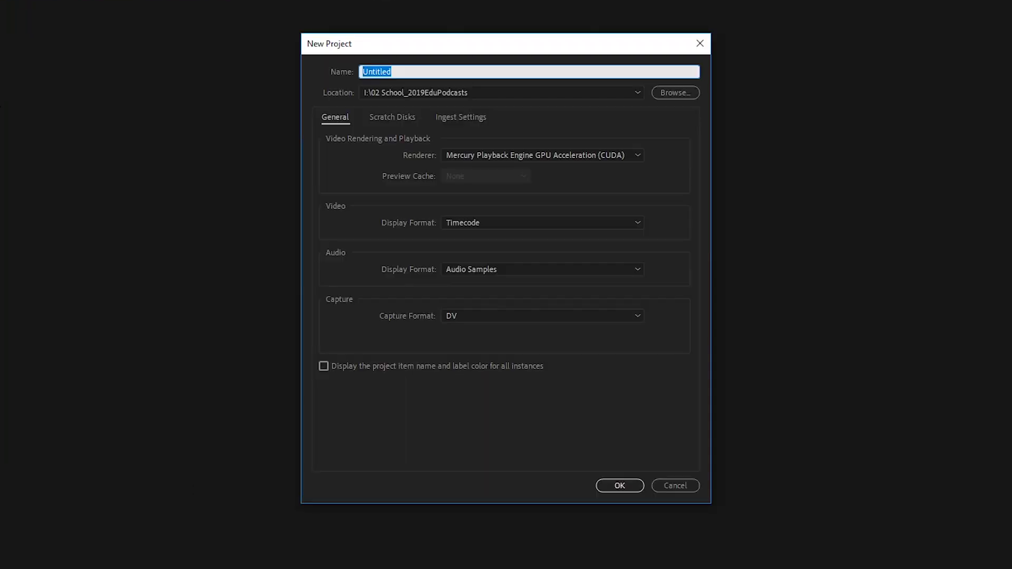
text(HowToEdit)
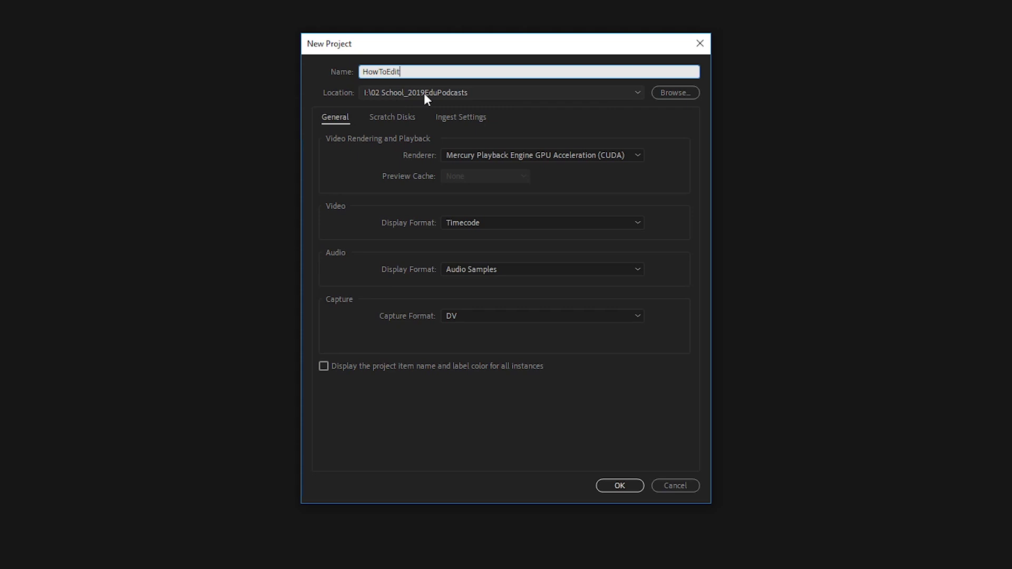
Set the project location to Documents\YouTube Class\HowToEdit and create the project
click(679, 90)
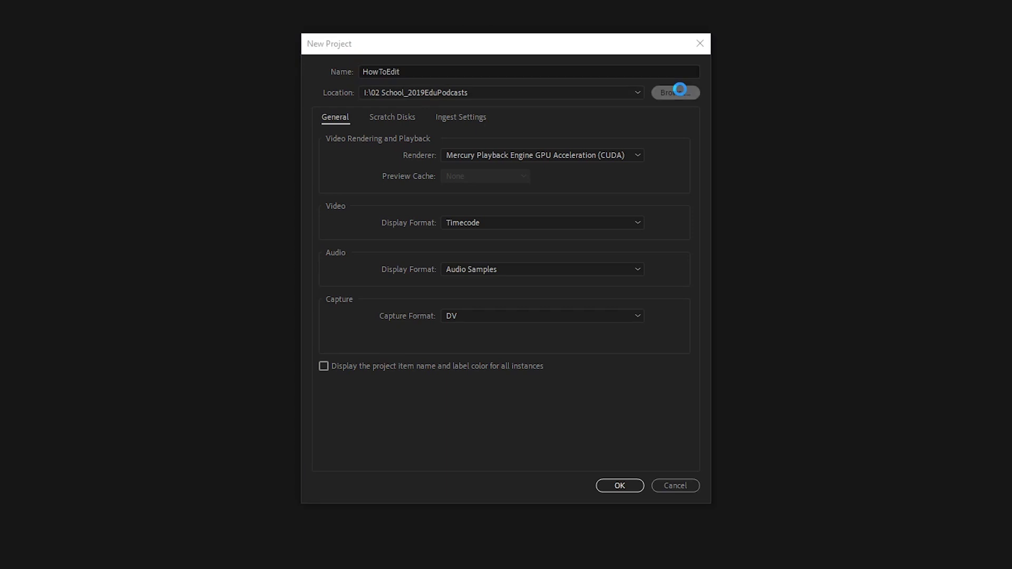
click(293, 207)
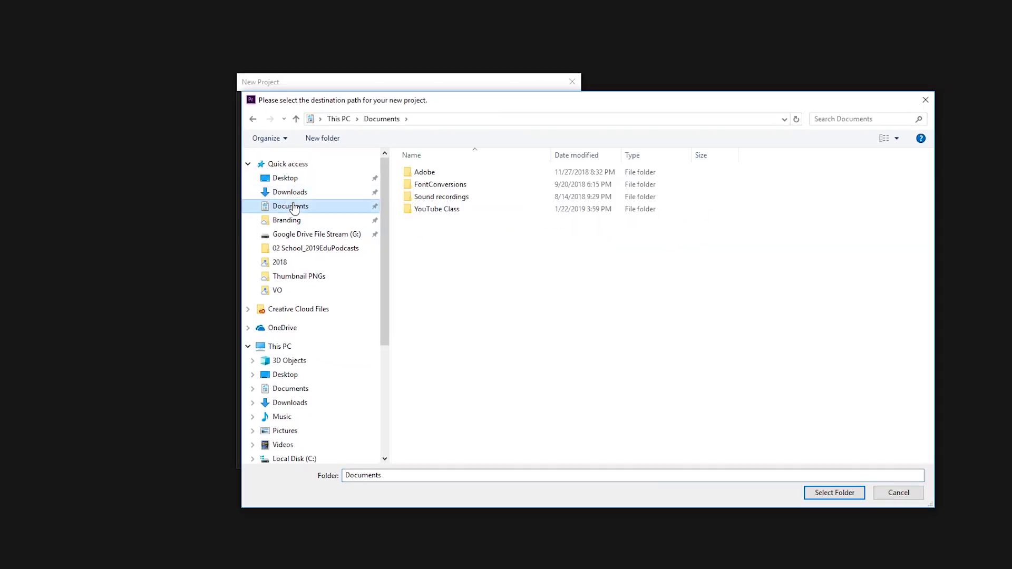
double_click(432, 210)
double_click(429, 172)
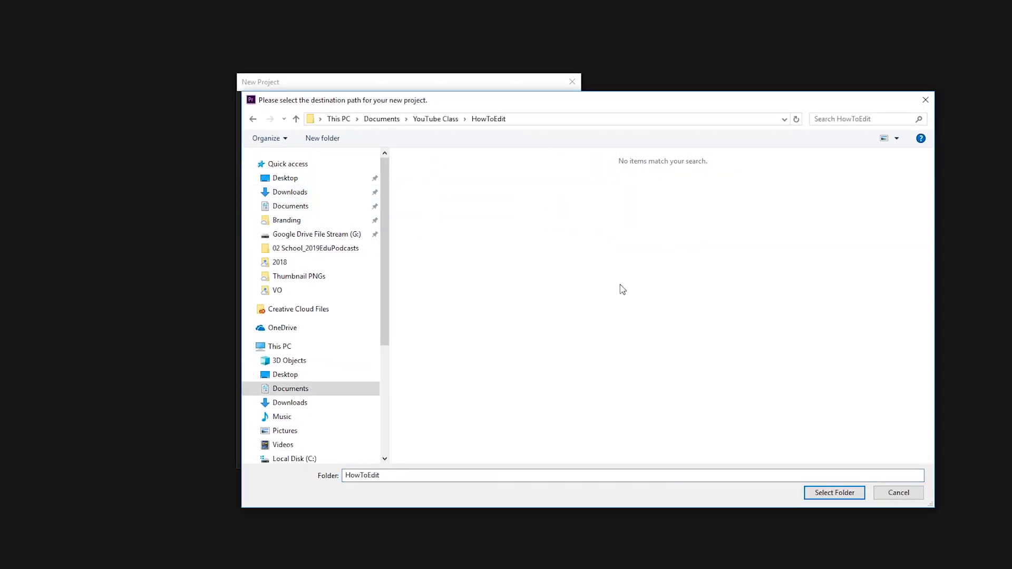
click(830, 493)
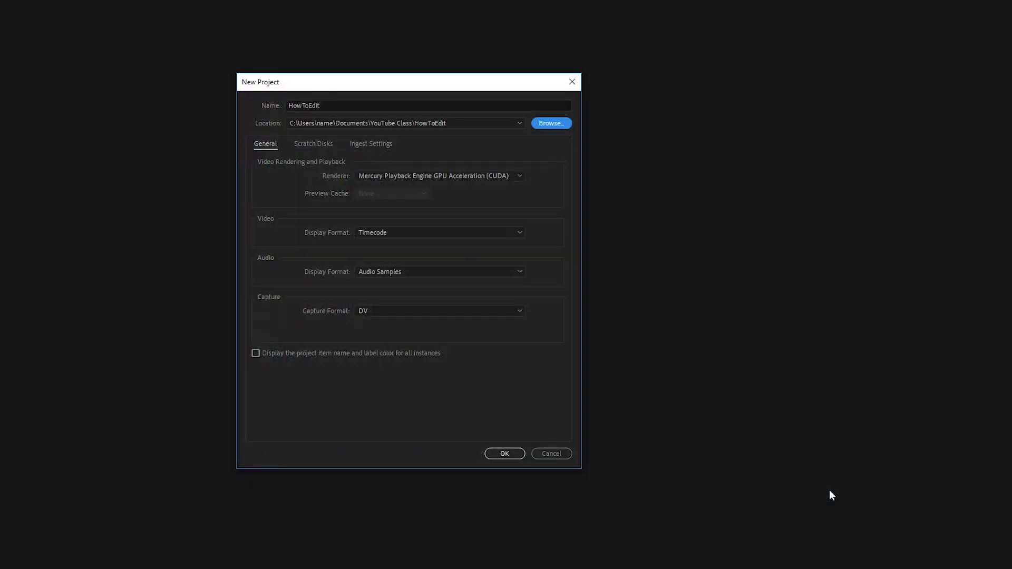
click(501, 453)
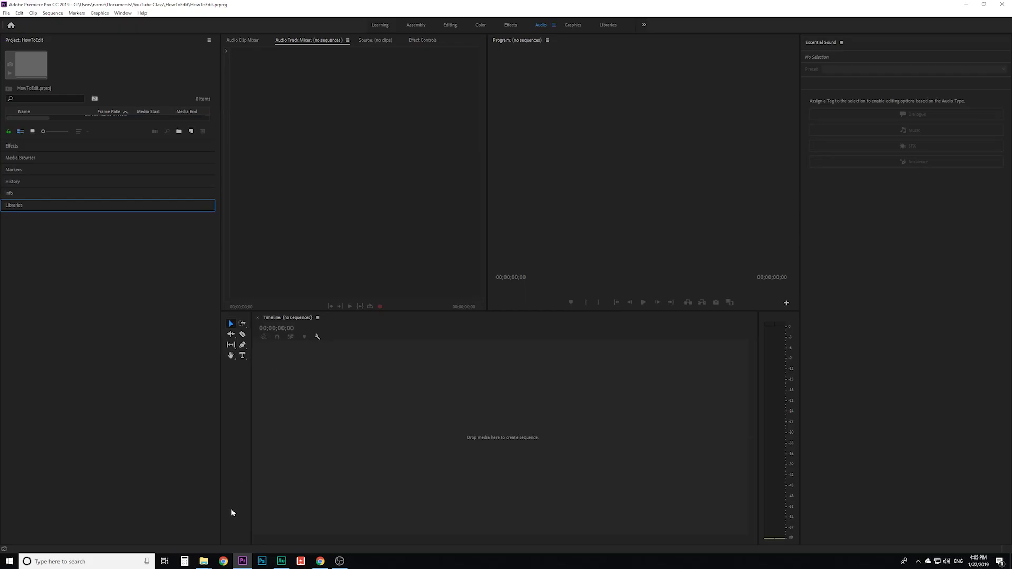
Check the HowToEdit folder in Explorer, then switch Premiere to the Assembly workspace
click(205, 562)
click(179, 522)
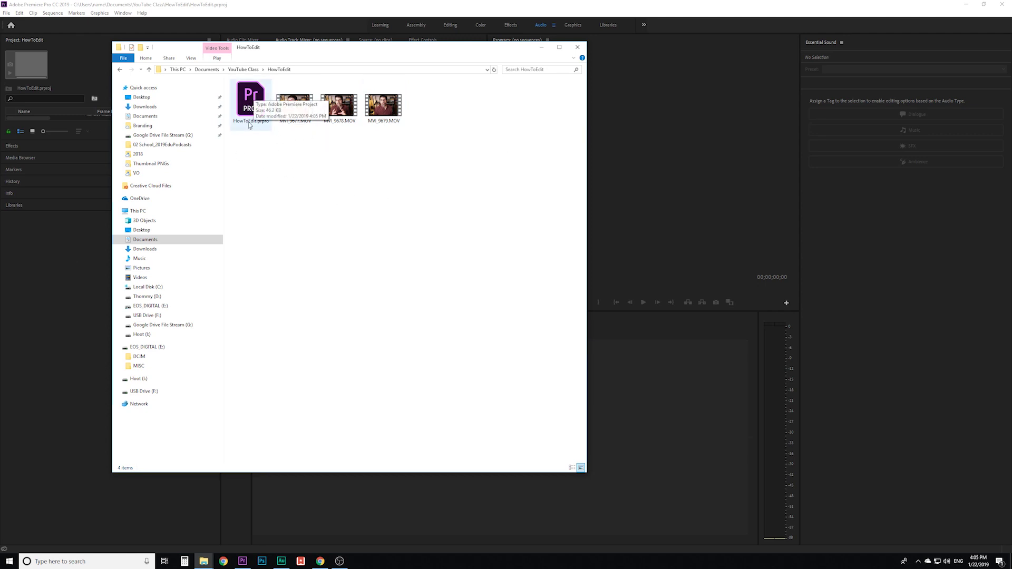
click(52, 296)
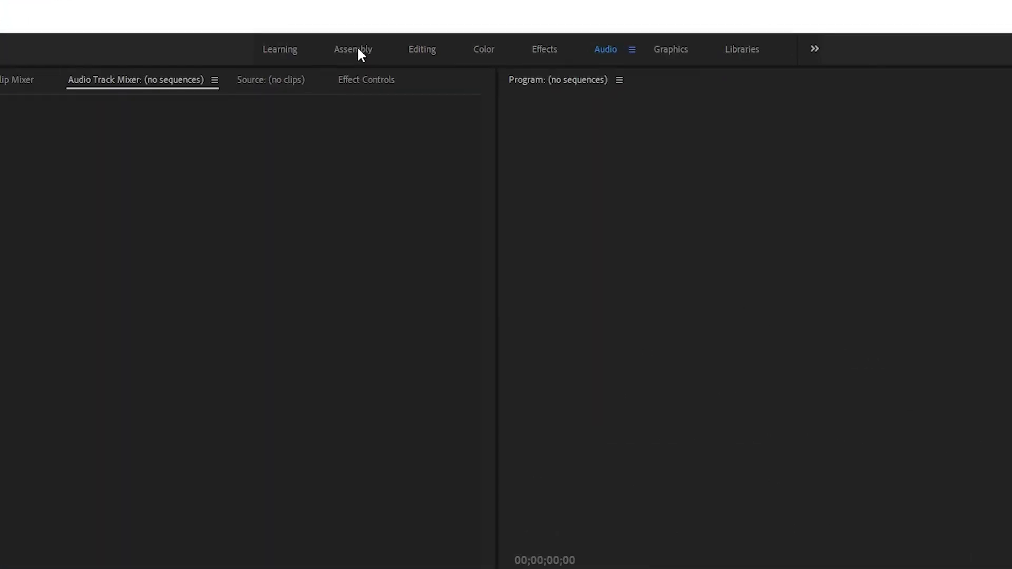
click(359, 55)
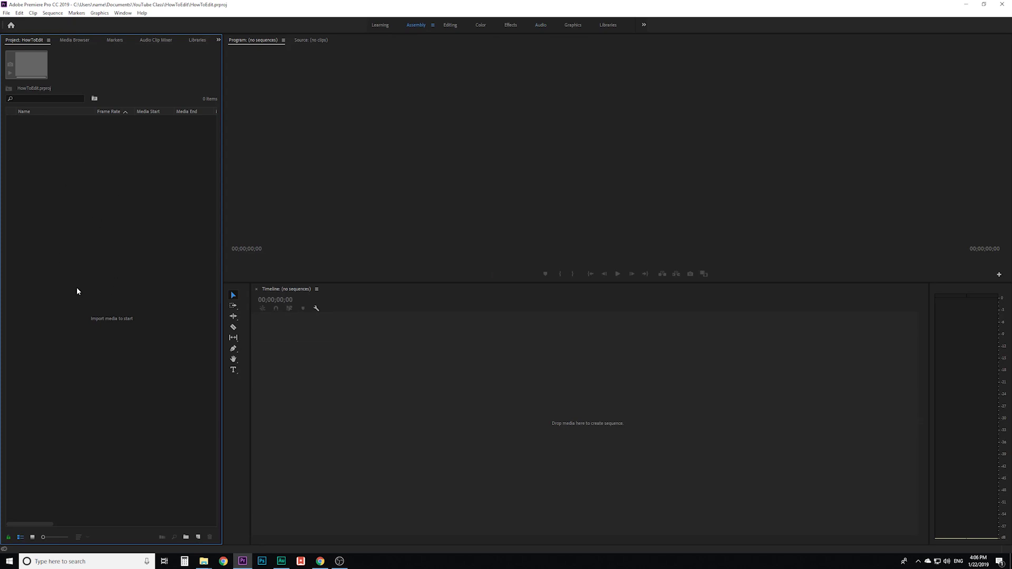
Import MVI_9677, MVI_9678 and MVI_9679.MOV from the HowToEdit folder into the project bin
click(204, 563)
click(179, 528)
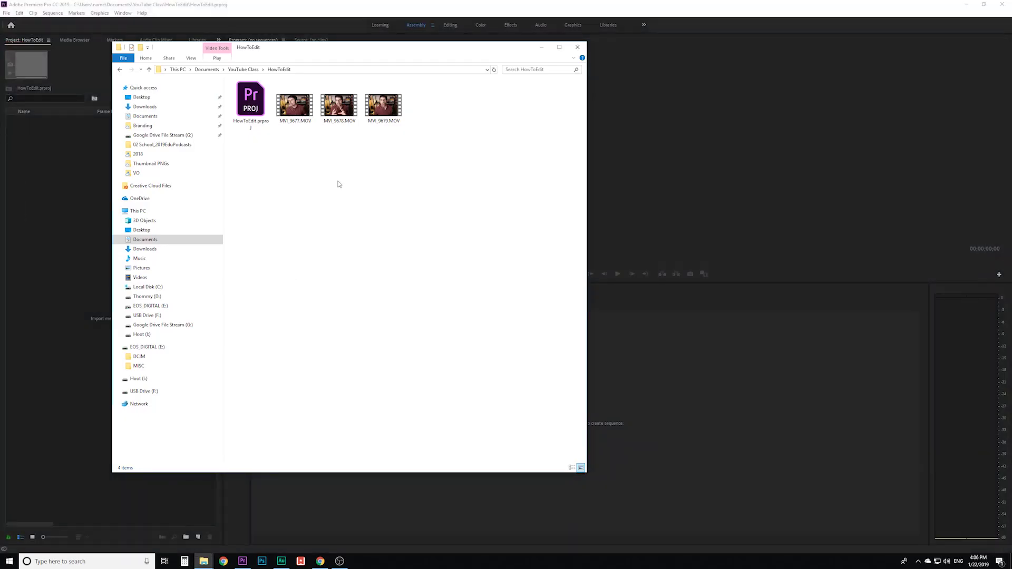
drag(435, 156, 71, 173)
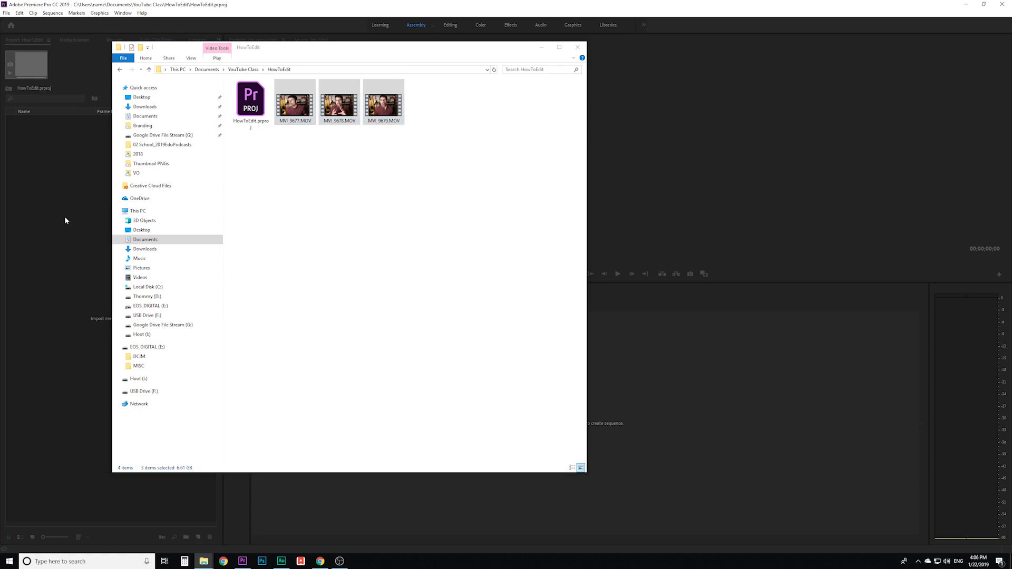
click(417, 26)
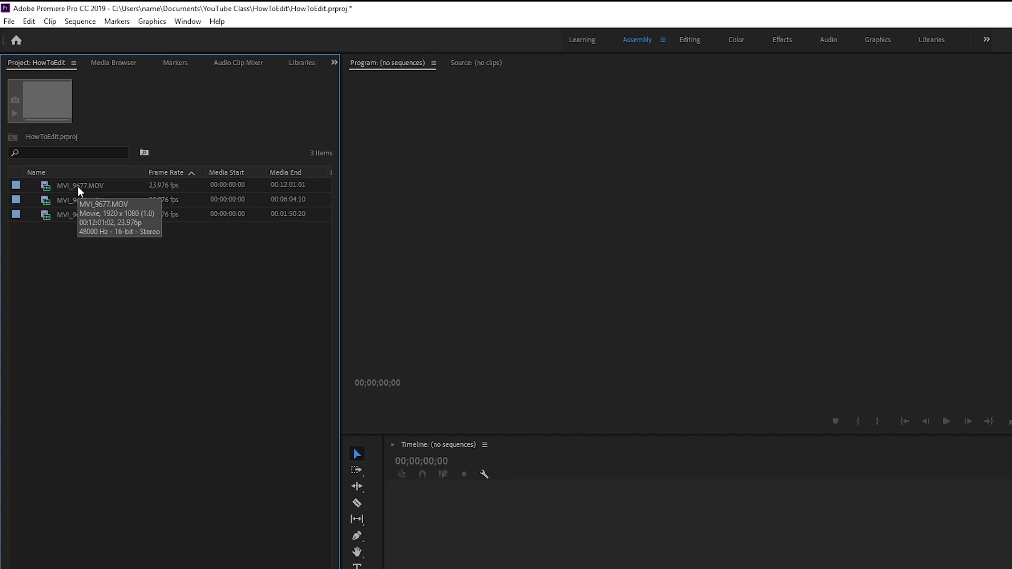
Create a new sequence from MVI_9677.MOV and rename it HowToEdit
right_click(79, 190)
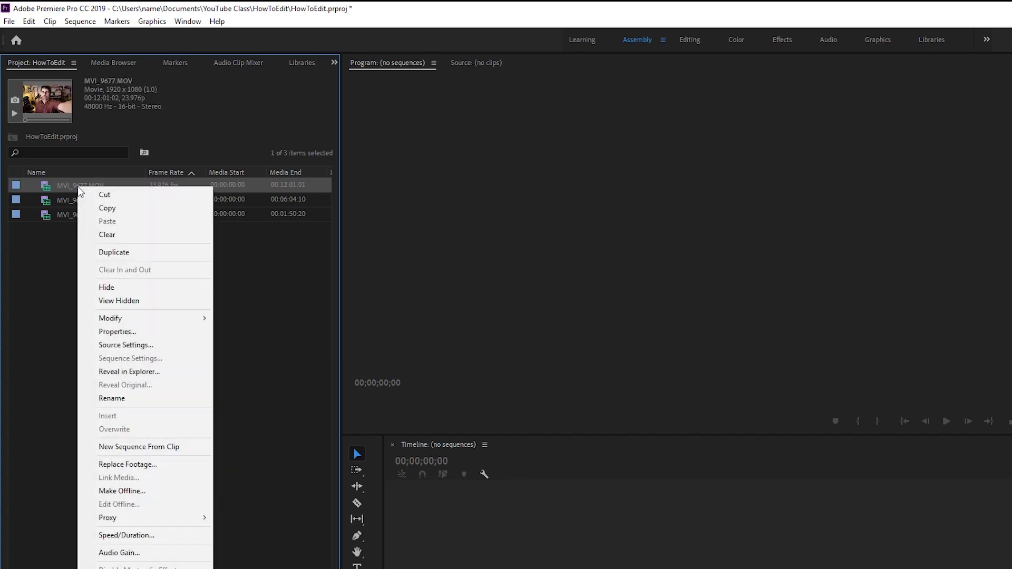
click(169, 448)
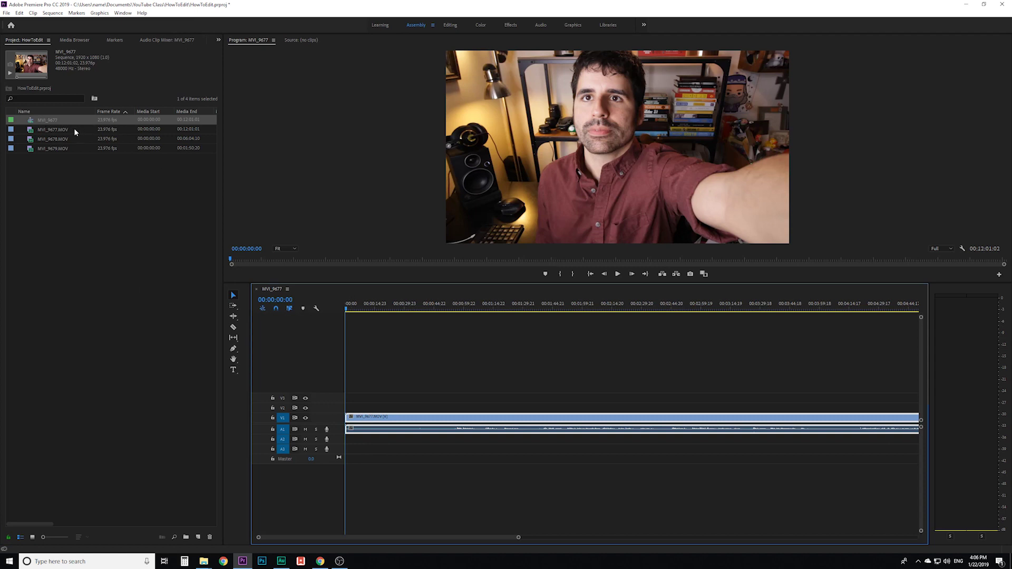
click(45, 121)
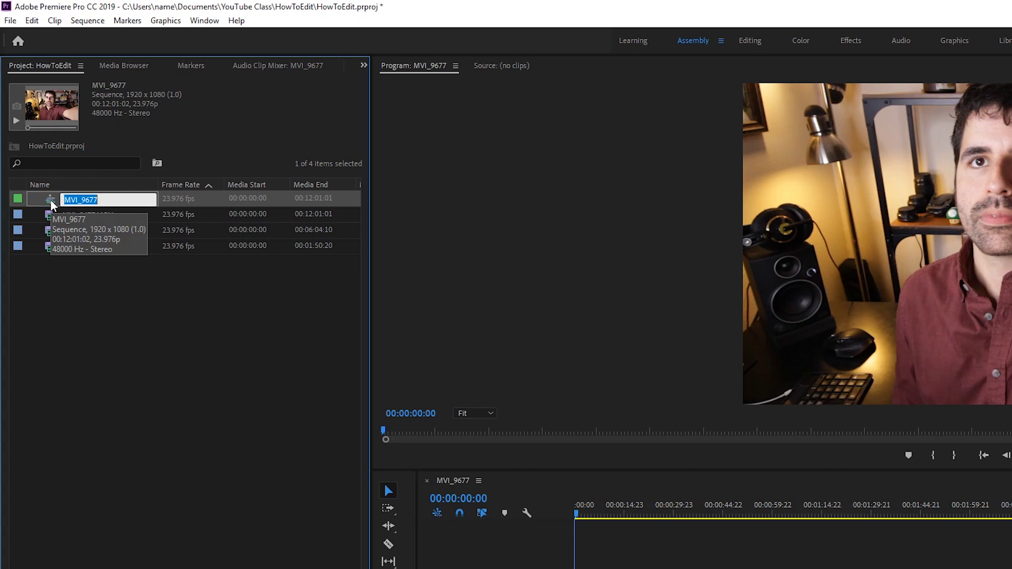
text(HowToEdit)
key(Tab)
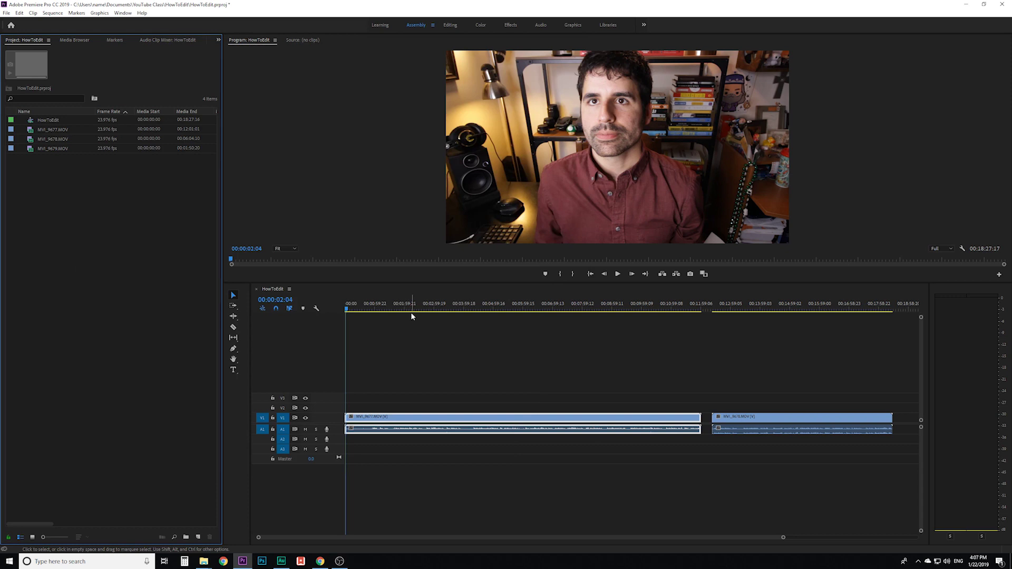
click(6, 13)
Save the project and bring up the HowToEdit folder window in Explorer
click(37, 78)
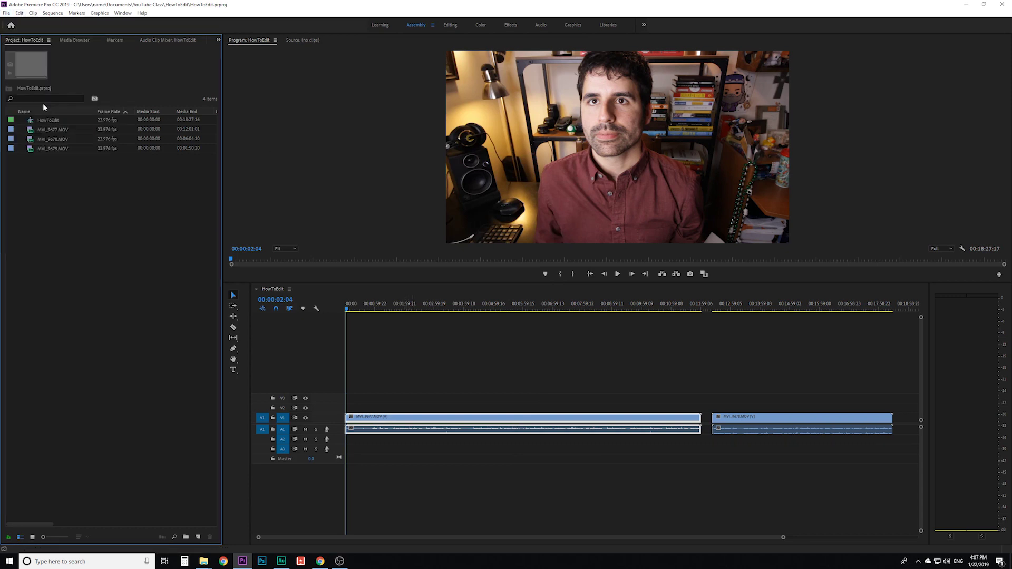
mouse_move(211, 558)
click(175, 527)
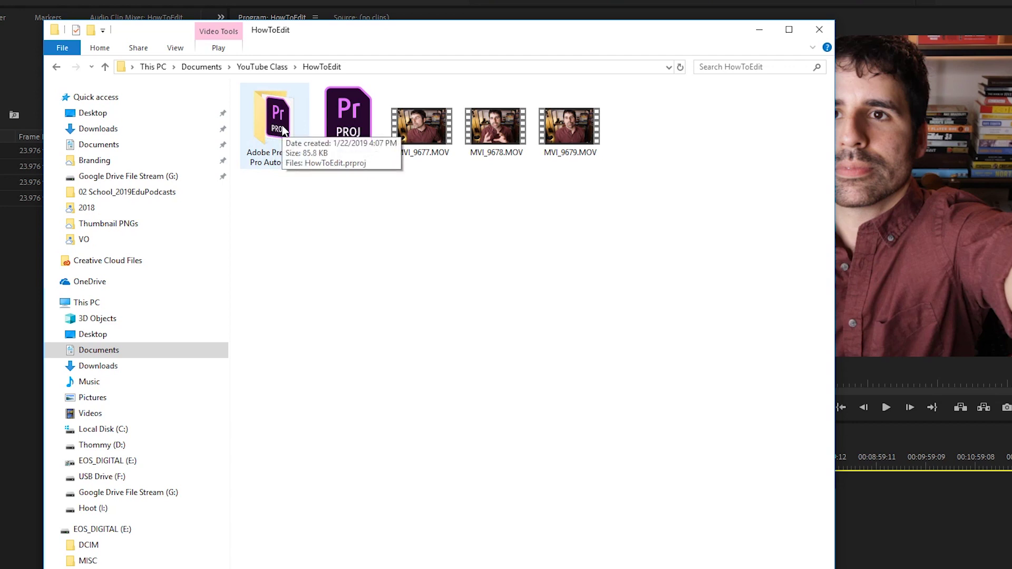
Look inside the Adobe Premiere Pro Auto-Save folder, return to HowToEdit, and reposition the window
double_click(283, 131)
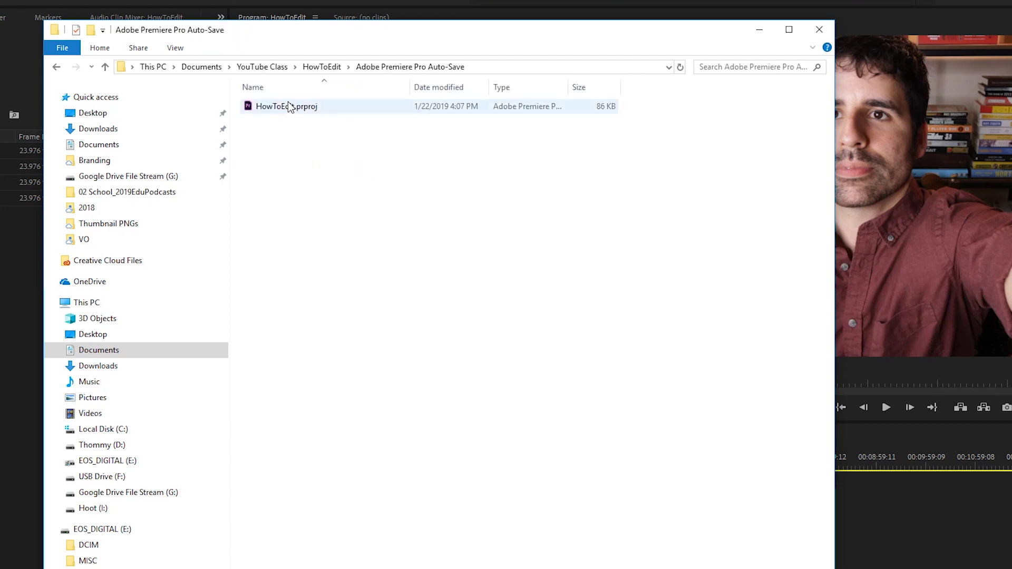
click(56, 68)
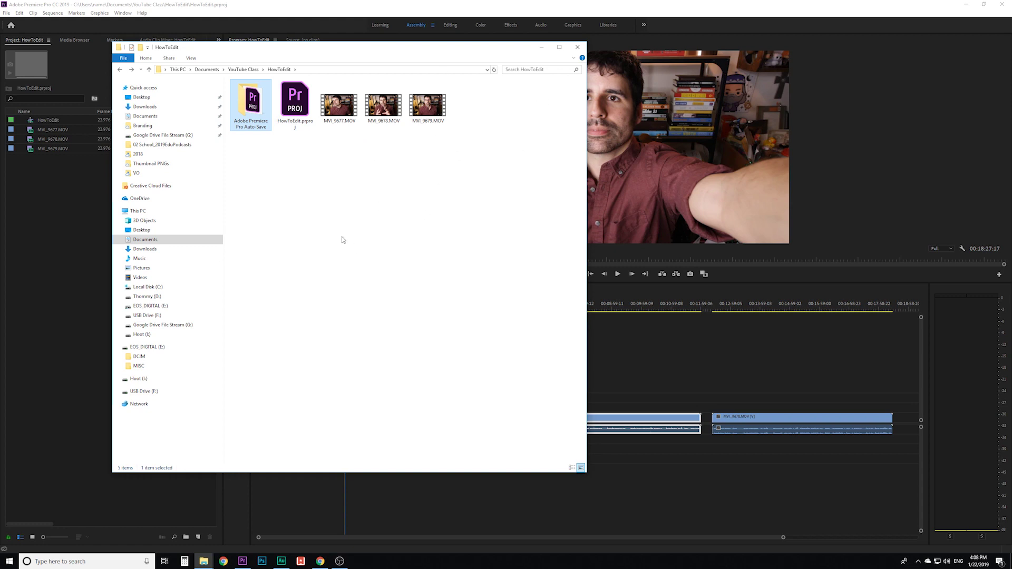
drag(320, 49, 447, 74)
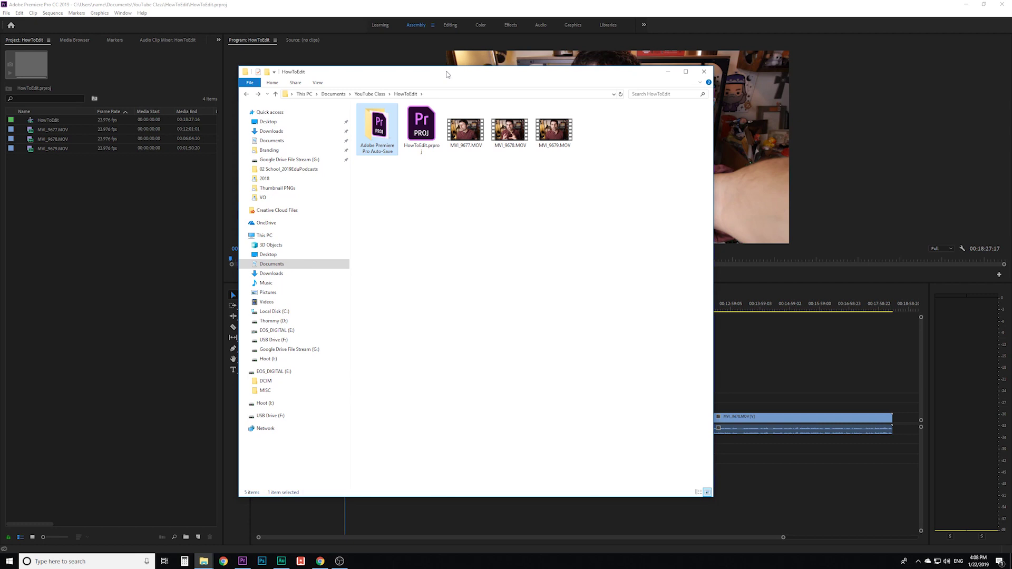